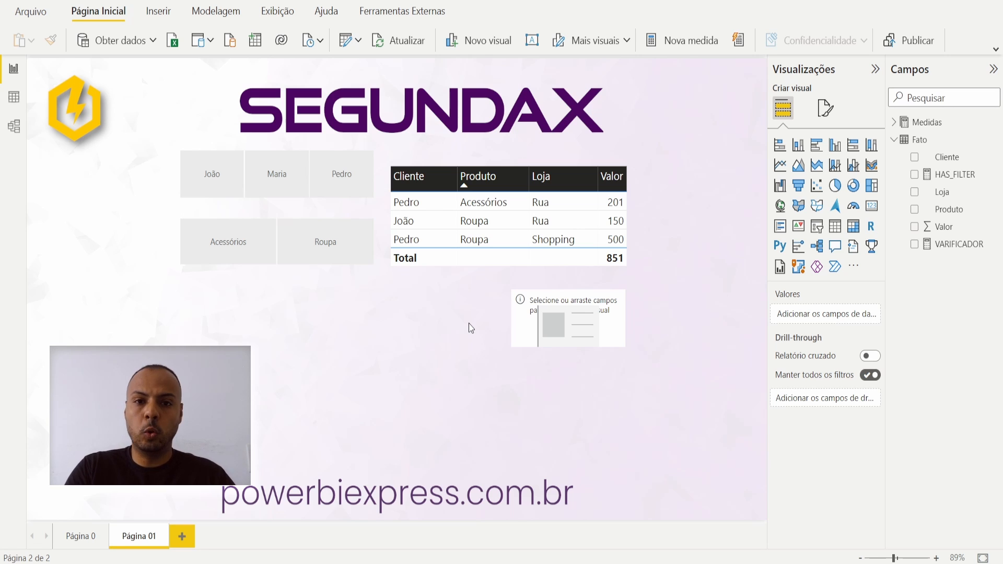
Step: Create a new measure named IS_FILTERED in the Fato table
{"action": "right_click", "coordinate": [923, 144]}
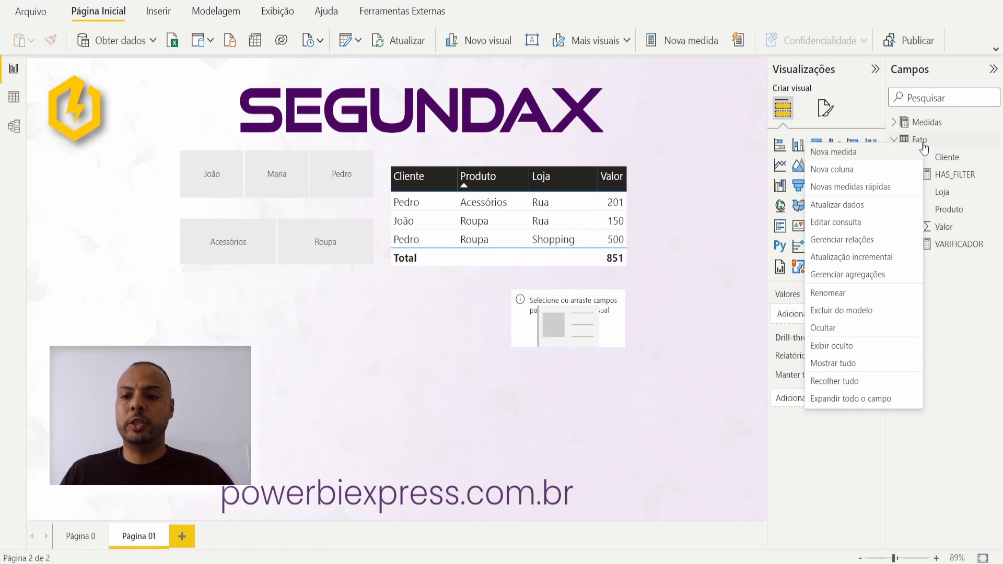
{"action": "left_click", "coordinate": [830, 153]}
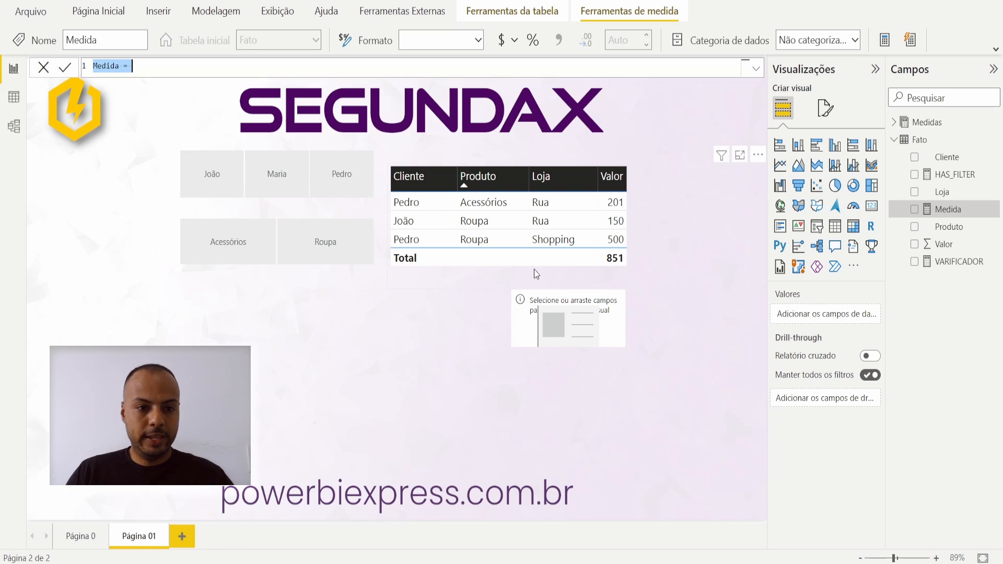
{"action": "type", "text": "IS_FILTERED"}
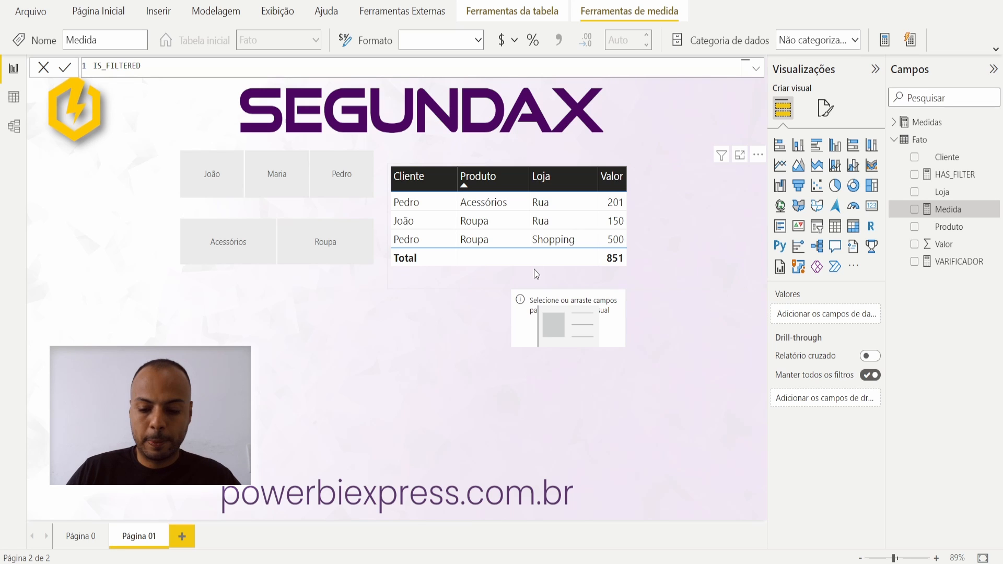
{"action": "type", "text": " ="}
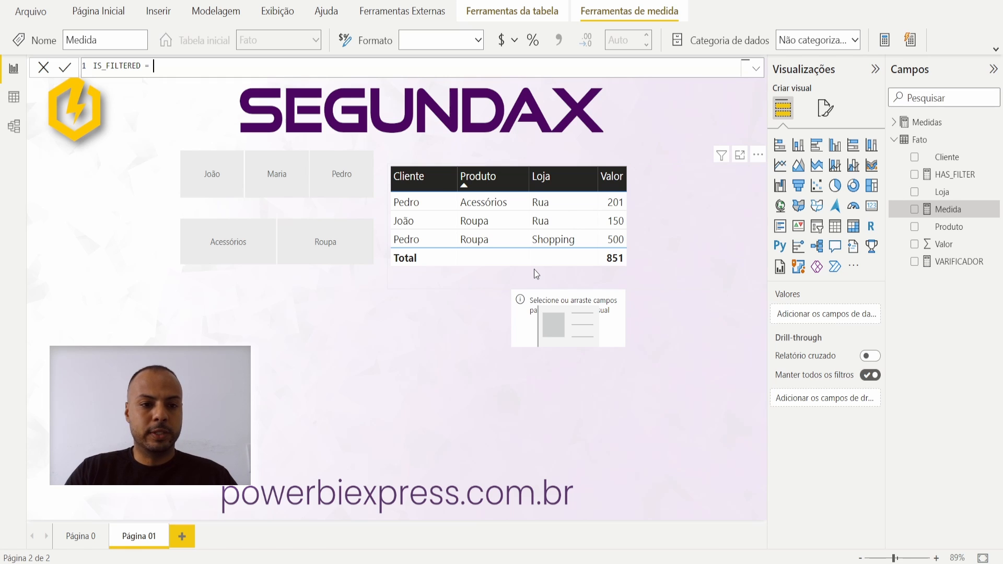
Step: Define the IS_FILTERED measure as ISFILTERED(Fato[Cliente]) and commit the formula
{"action": "type", "text": "ISFILTERED("}
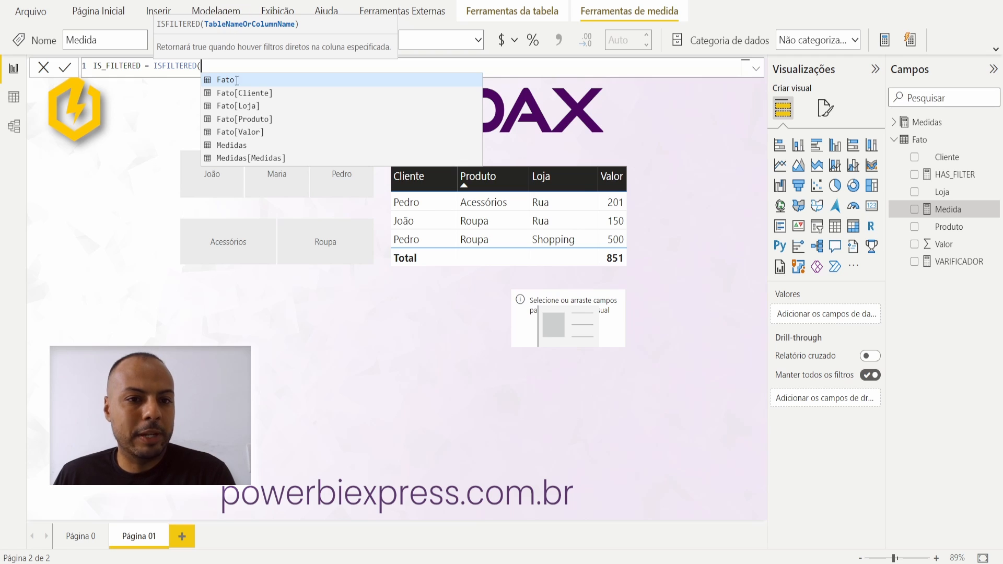
{"action": "type", "text": "fato"}
{"action": "key", "text": "Down"}
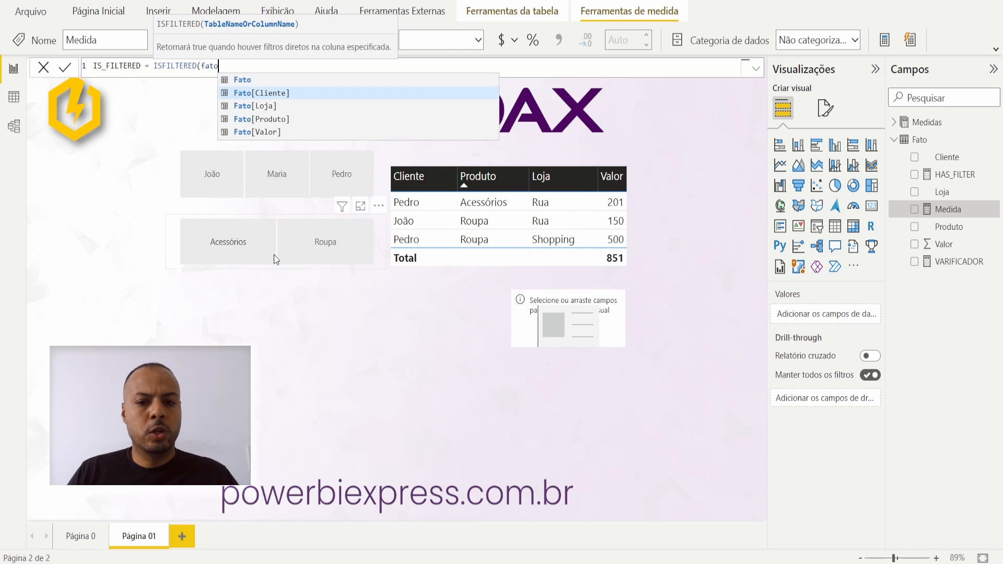
{"action": "key", "text": "Down"}
{"action": "key", "text": "Down"}
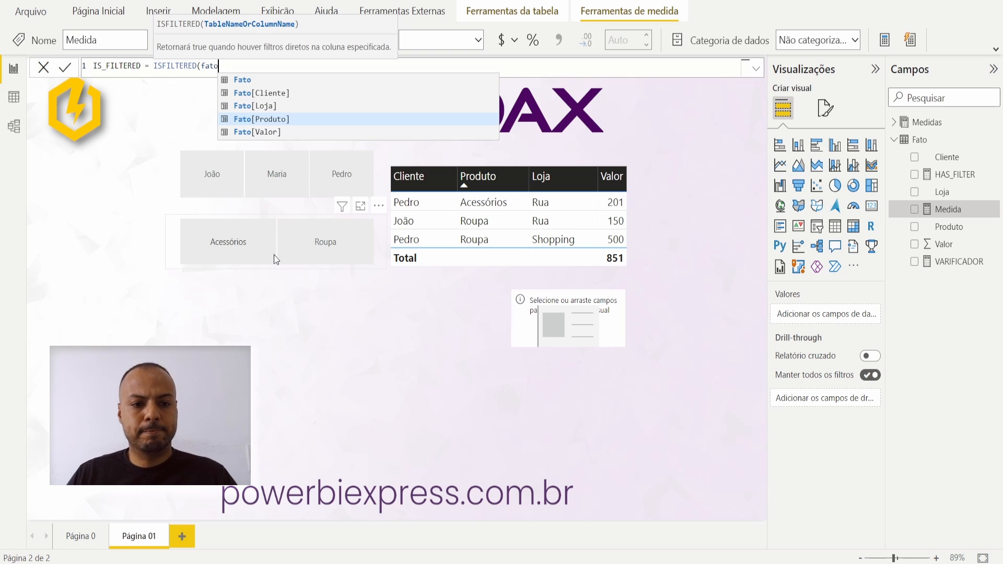
{"action": "key", "text": "Up"}
{"action": "key", "text": "Up"}
{"action": "key", "text": "Tab"}
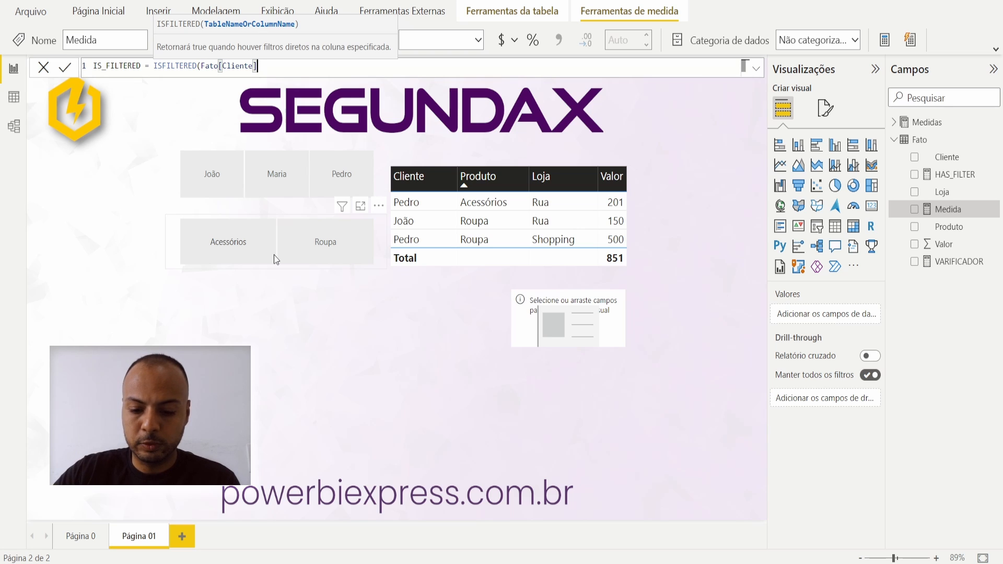
{"action": "type", "text": ")"}
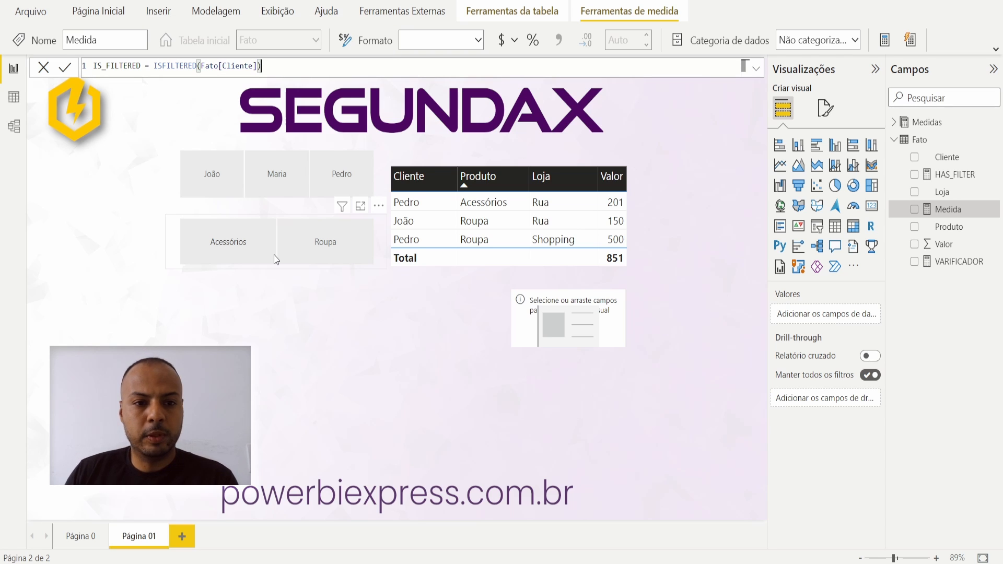
{"action": "double_click", "coordinate": [194, 65]}
{"action": "left_click_drag", "start_coordinate": [196, 60], "coordinate": [262, 66]}
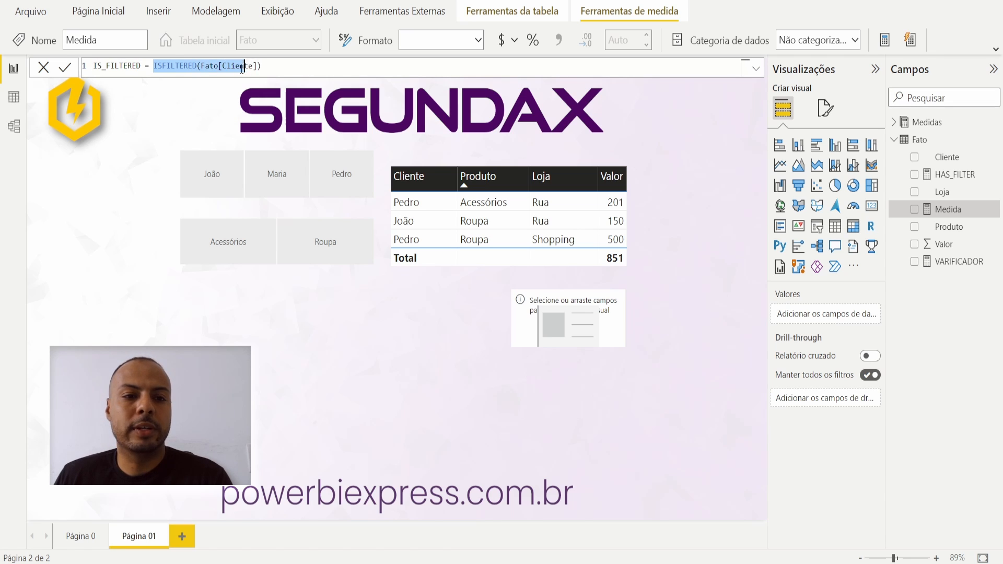
{"action": "left_click", "coordinate": [309, 66]}
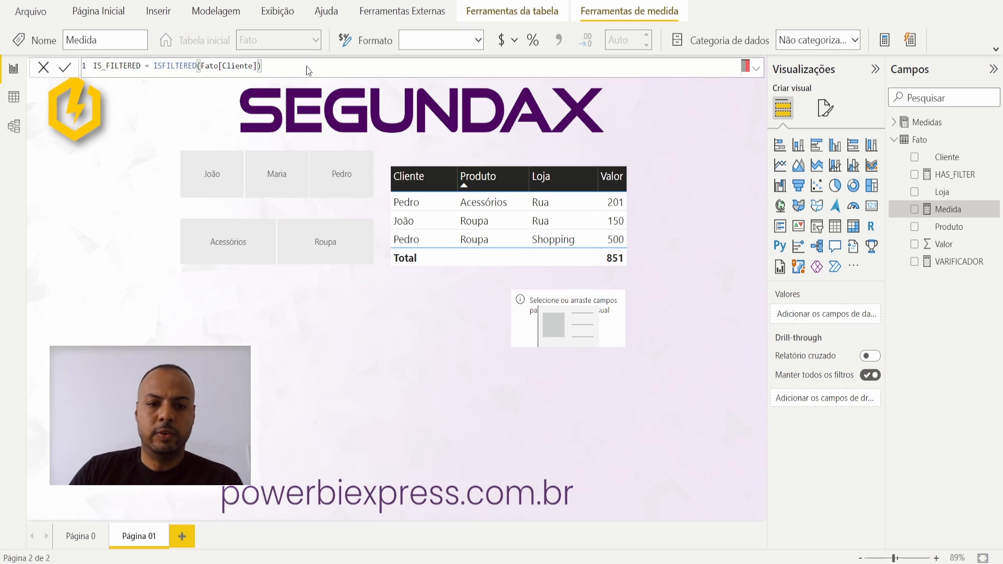
{"action": "key", "text": "Return"}
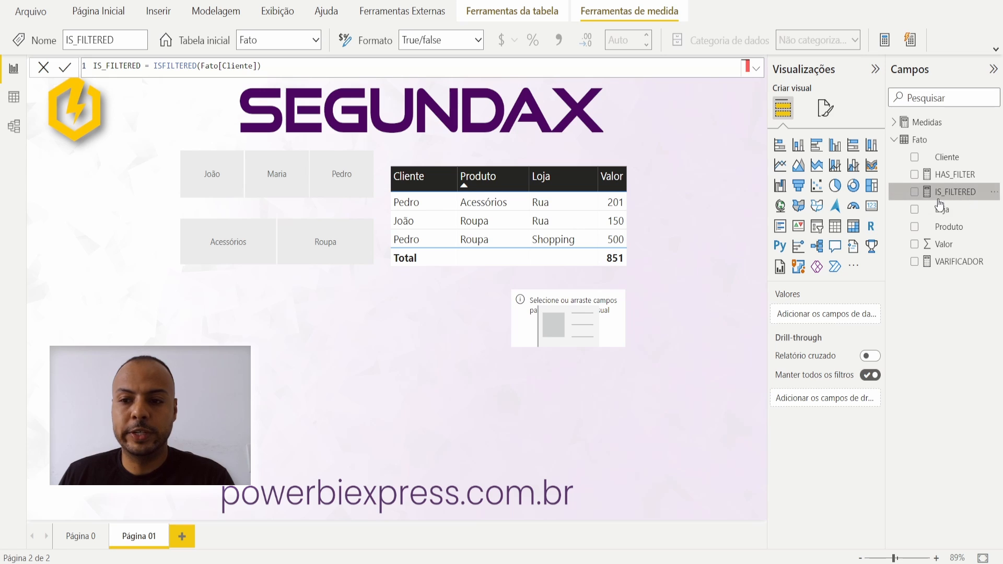
Step: Show the IS_FILTERED measure in the empty card visual below the table
{"action": "left_click", "coordinate": [561, 328]}
{"action": "left_click_drag", "start_coordinate": [576, 328], "coordinate": [566, 319]}
{"action": "left_click_drag", "start_coordinate": [960, 191], "coordinate": [565, 313]}
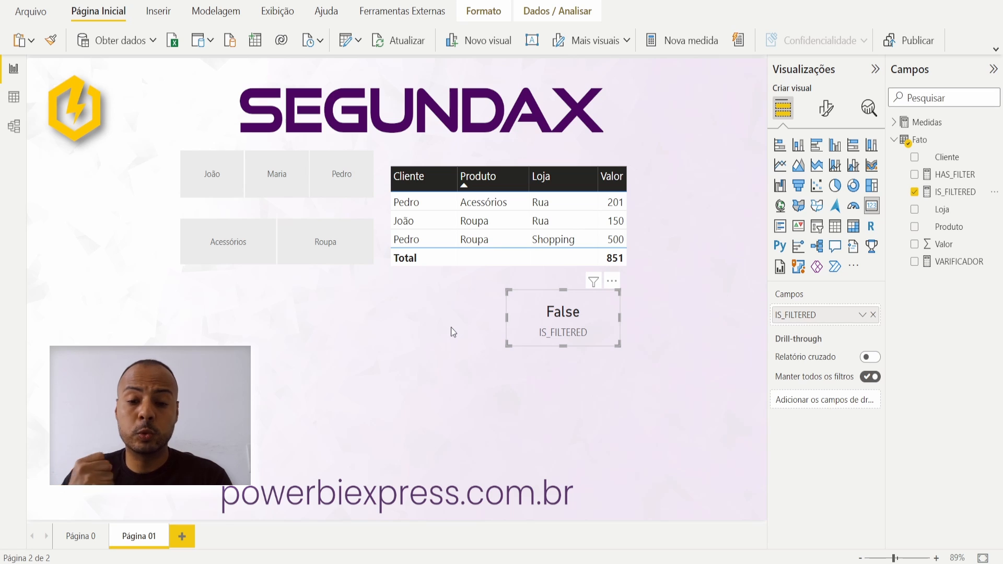
Step: Add the IS_FILTERED measure as a column after Valor in the table visual
{"action": "left_click", "coordinate": [651, 251]}
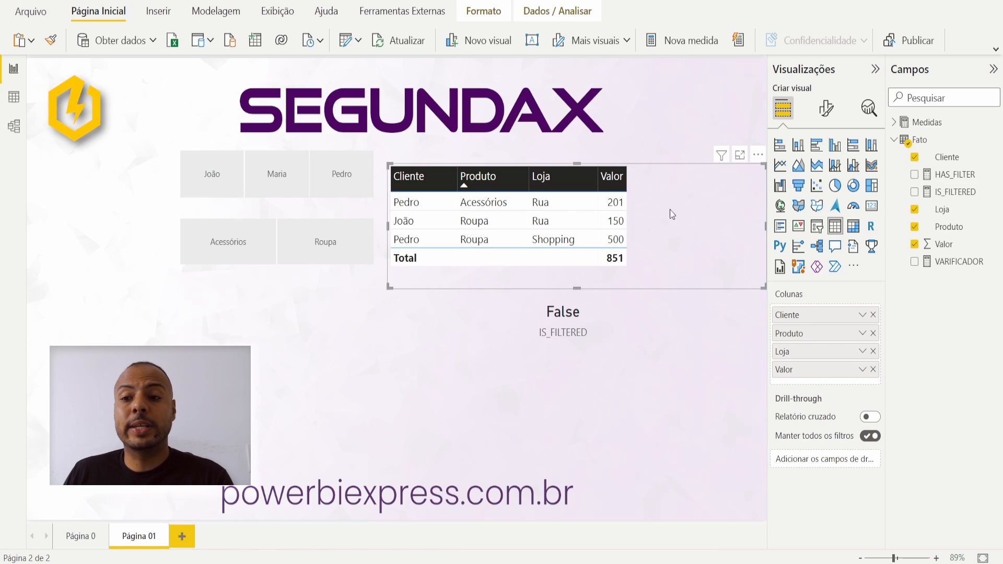
{"action": "left_click_drag", "start_coordinate": [965, 194], "coordinate": [685, 205]}
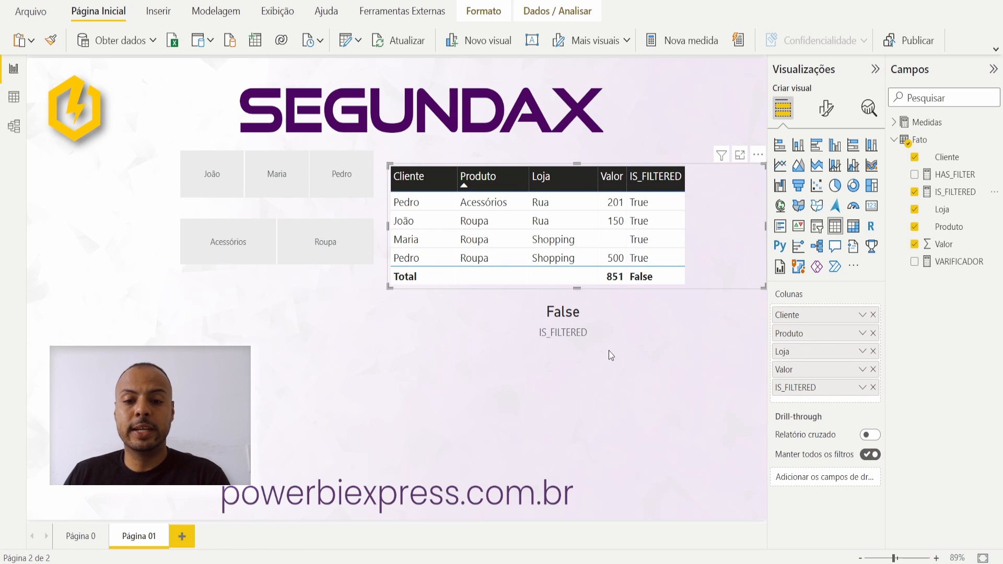
{"action": "left_click", "coordinate": [560, 337]}
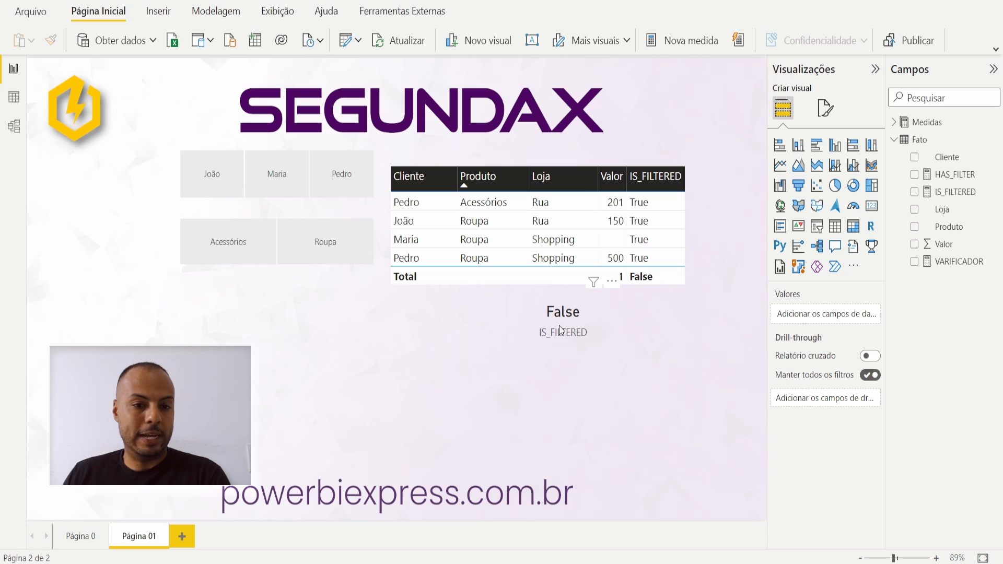
Step: Check IS_FILTERED by filtering the Cliente slicer to each client in turn and to the first and third together, clearing the selection at the end
{"action": "left_click", "coordinate": [209, 178]}
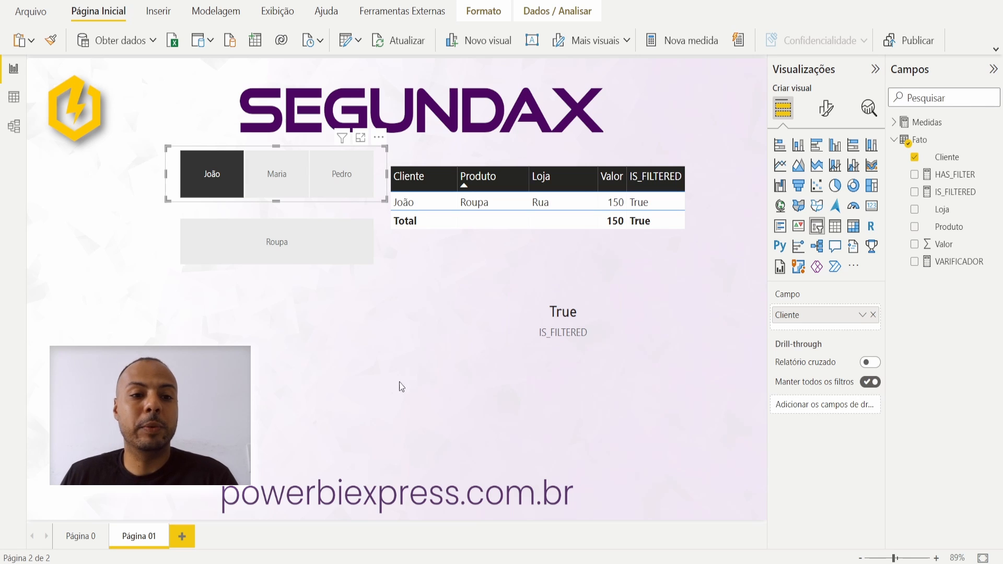
{"action": "left_click", "coordinate": [216, 178]}
{"action": "left_click", "coordinate": [283, 180]}
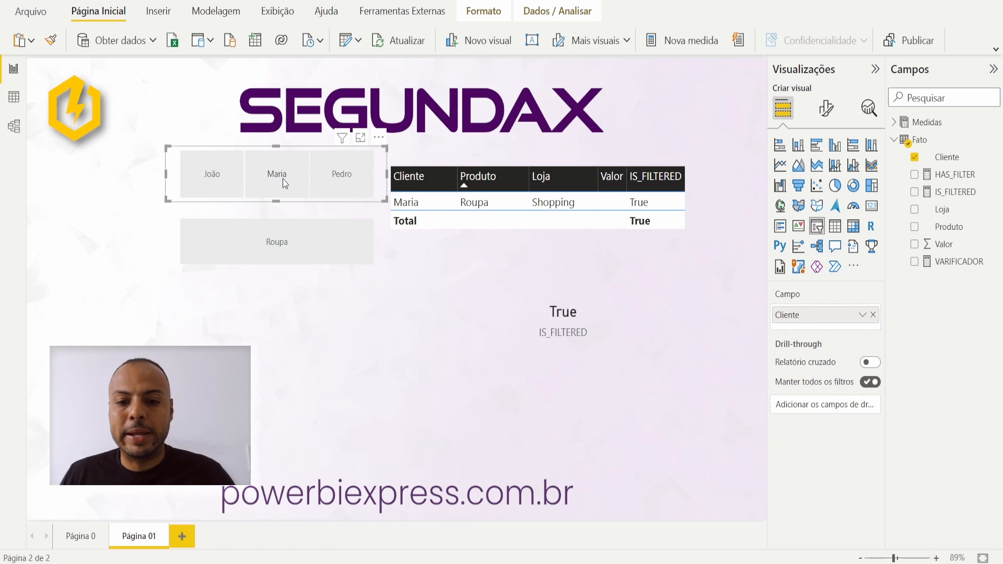
{"action": "left_click", "coordinate": [344, 192]}
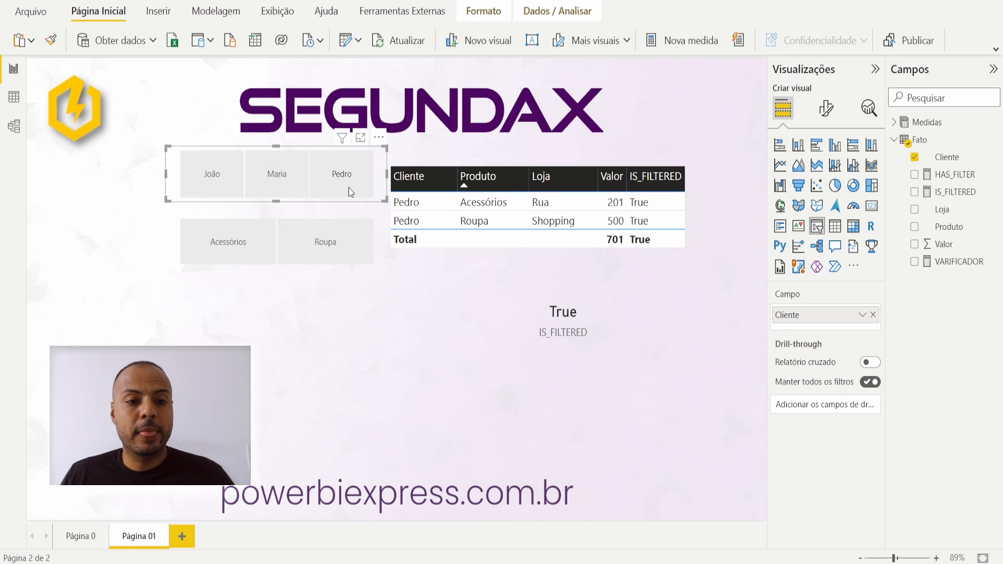
{"action": "left_click", "coordinate": [221, 193], "text": "ctrl"}
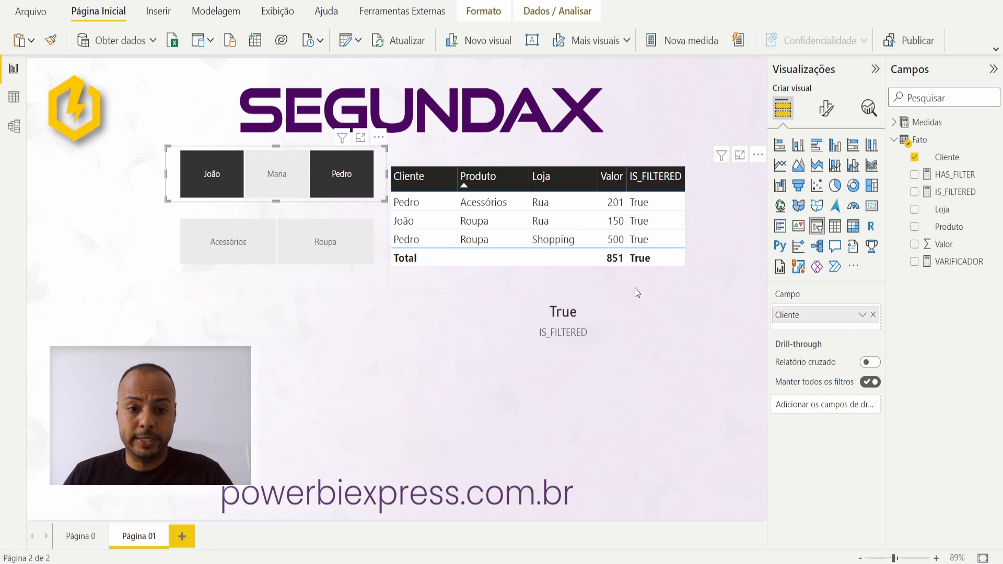
{"action": "left_click", "coordinate": [219, 190], "text": "ctrl"}
{"action": "left_click", "coordinate": [342, 175], "text": "ctrl"}
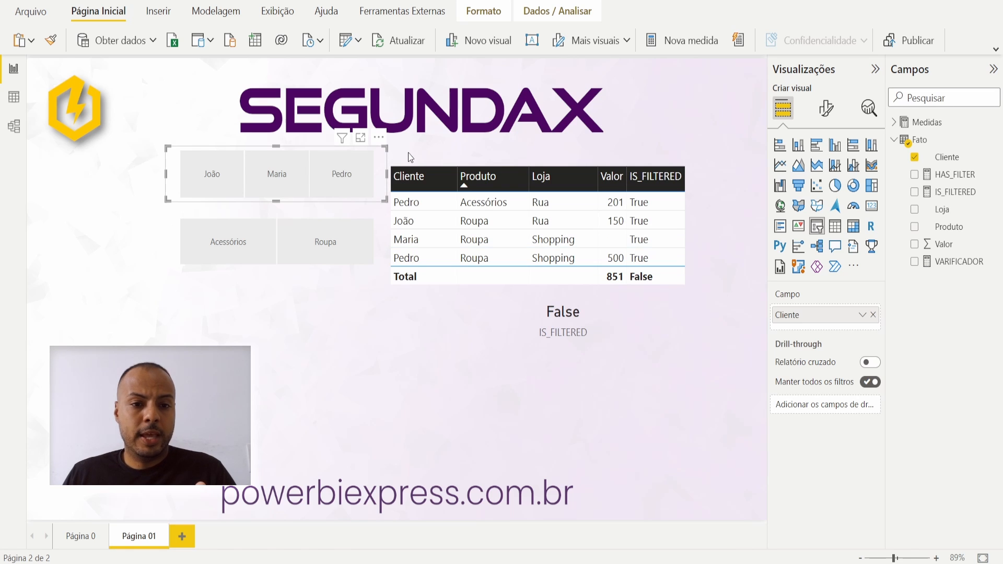
Step: Check how IS_FILTERED responds to the Produto slicer by filtering to Acessórios and to Roupa
{"action": "left_click", "coordinate": [222, 260]}
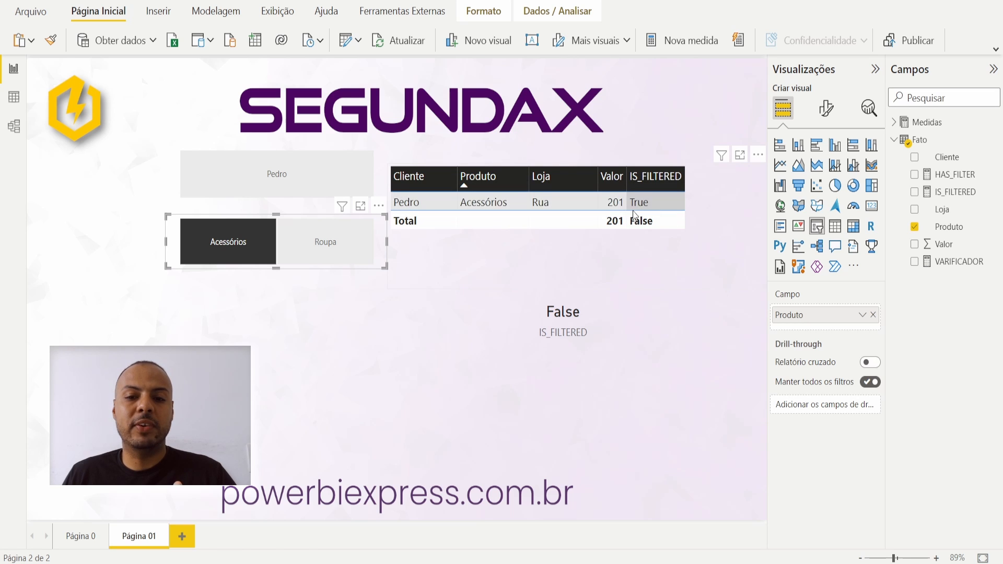
{"action": "left_click", "coordinate": [327, 246]}
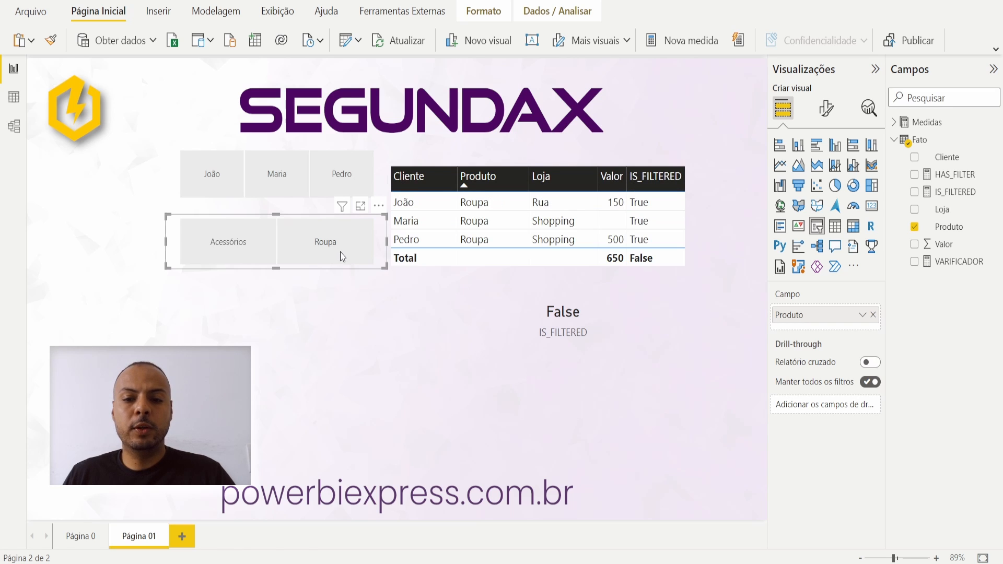